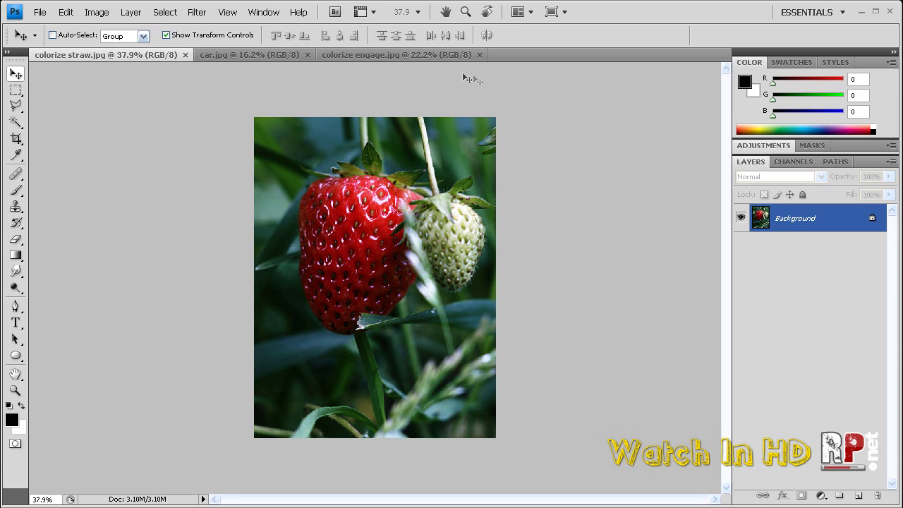
Check the car example, then add a Hue/Saturation layer at Saturation -100 to the strawberry.
click(393, 57)
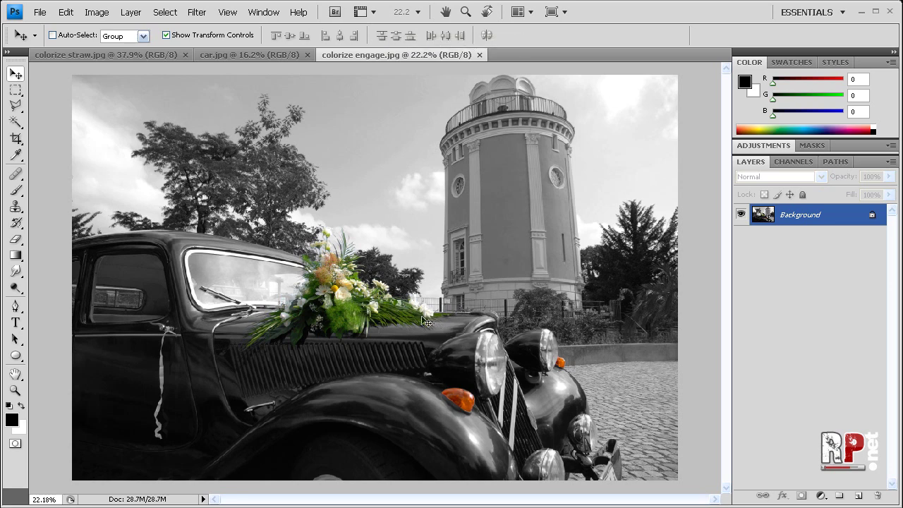
key(ctrl+Tab)
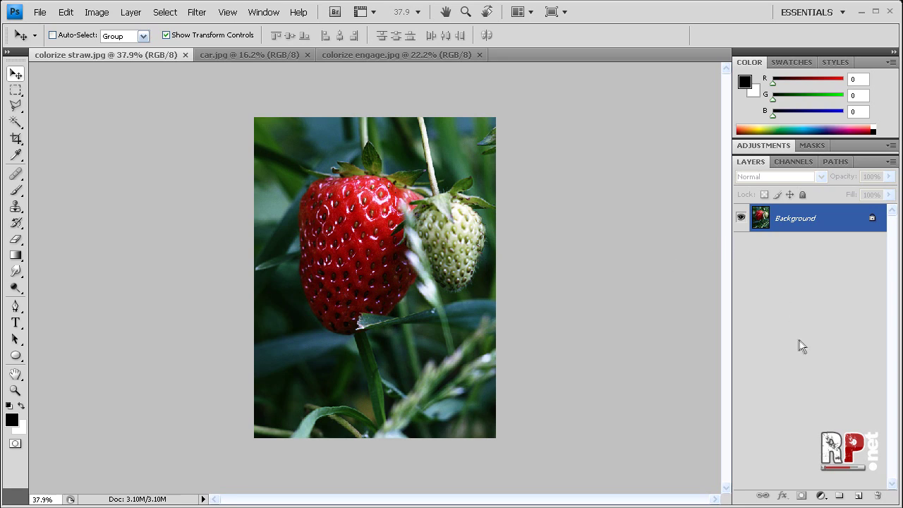
click(823, 498)
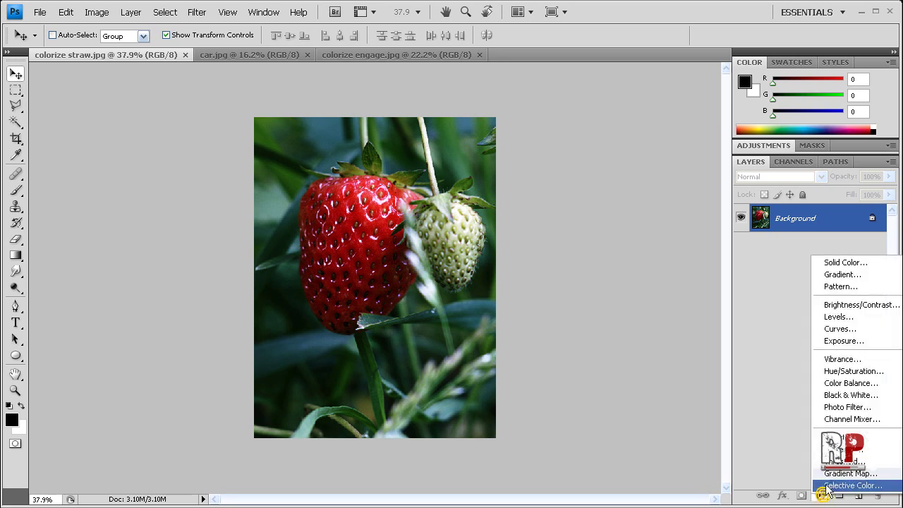
click(852, 371)
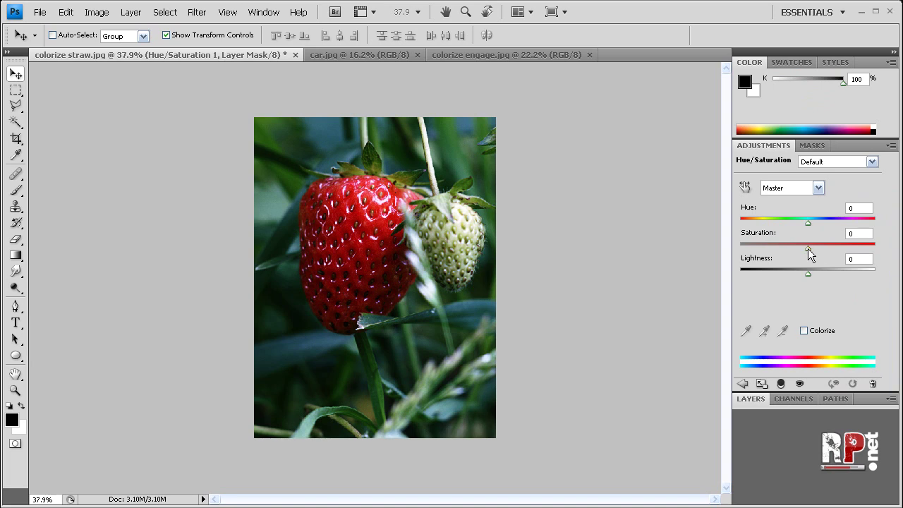
drag(807, 248, 688, 252)
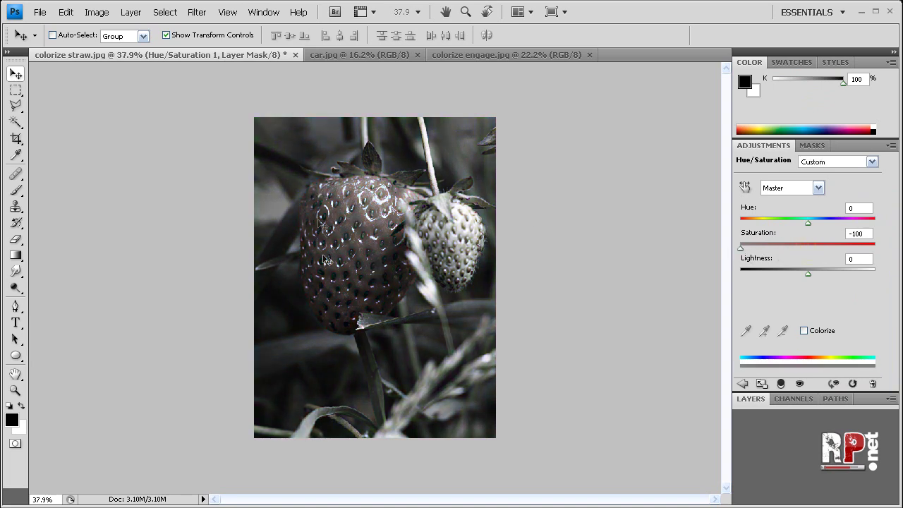
Hide the desaturation layer so the colours return, and make the Background layer active.
click(863, 398)
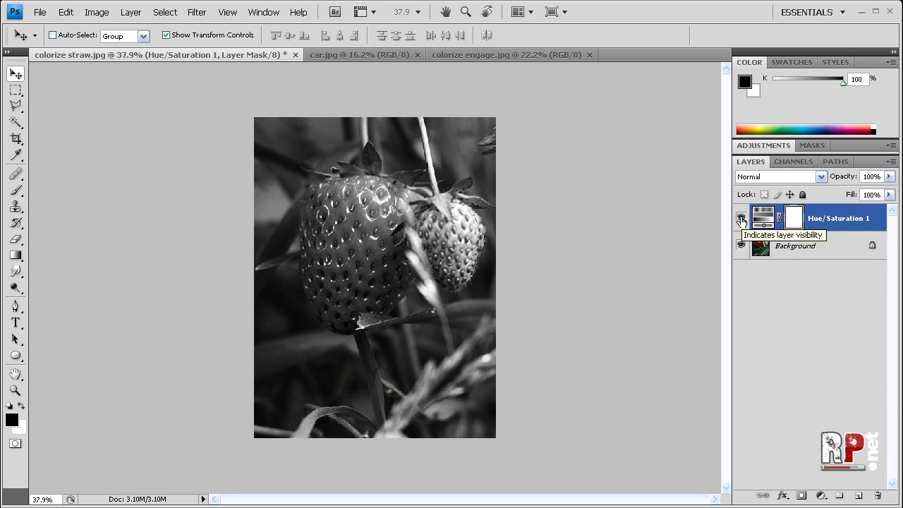
click(740, 220)
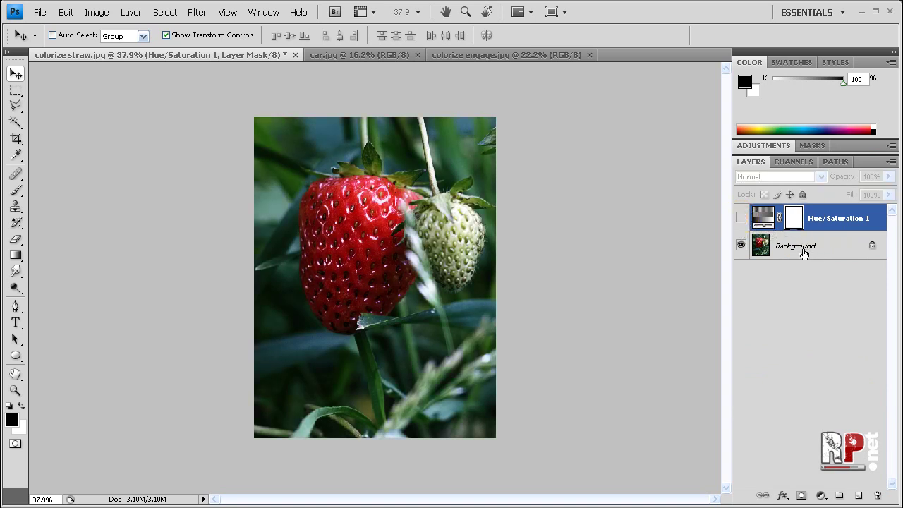
click(803, 254)
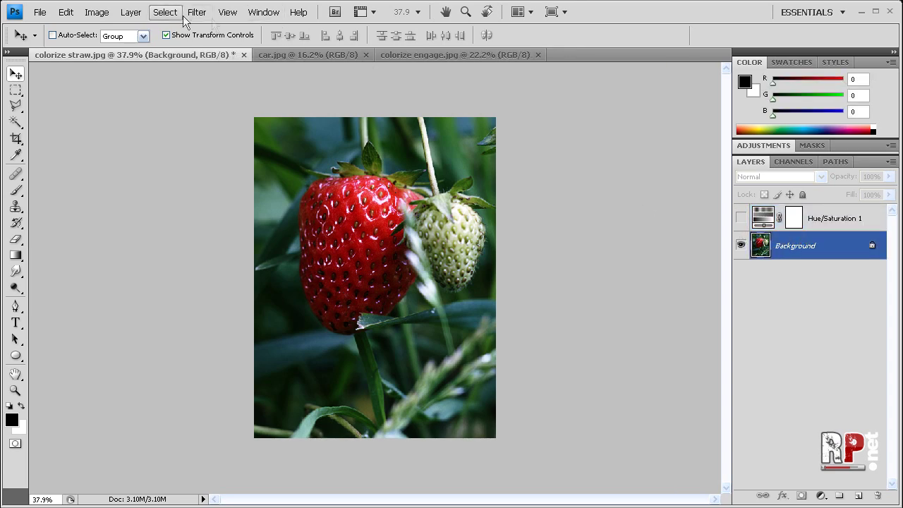
click(162, 16)
Select the strawberry with Color Range by sampling its red at Fuzziness 200.
click(191, 124)
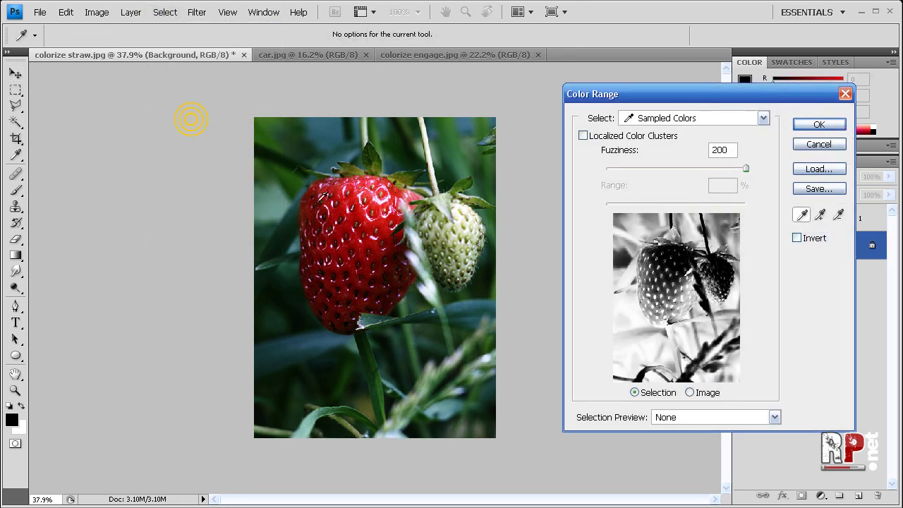
click(350, 223)
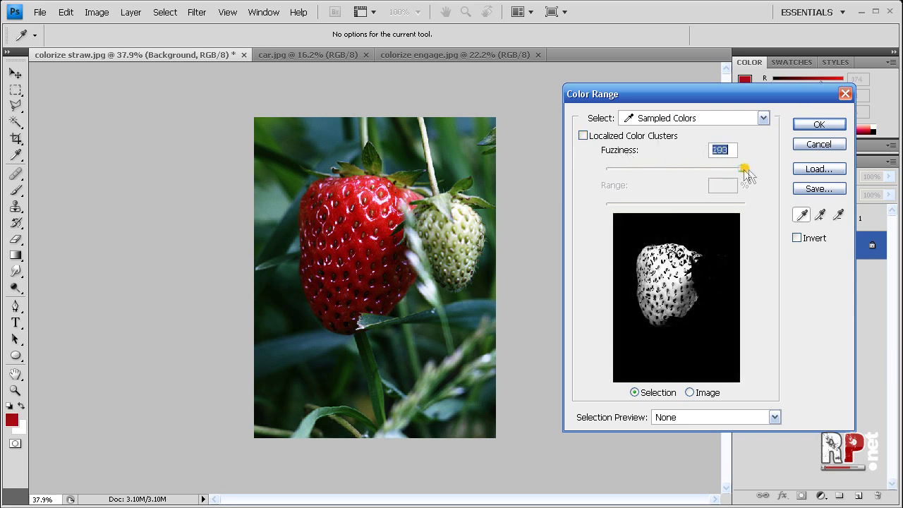
drag(744, 167, 746, 168)
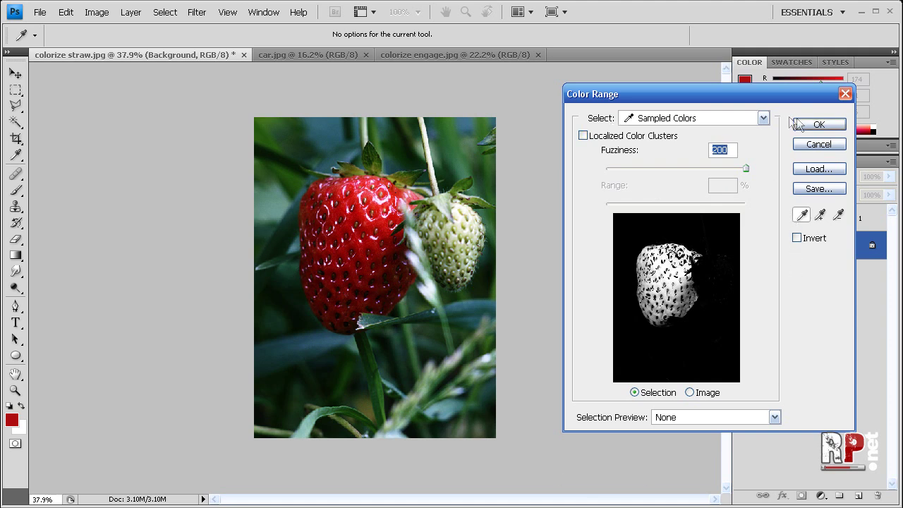
click(817, 124)
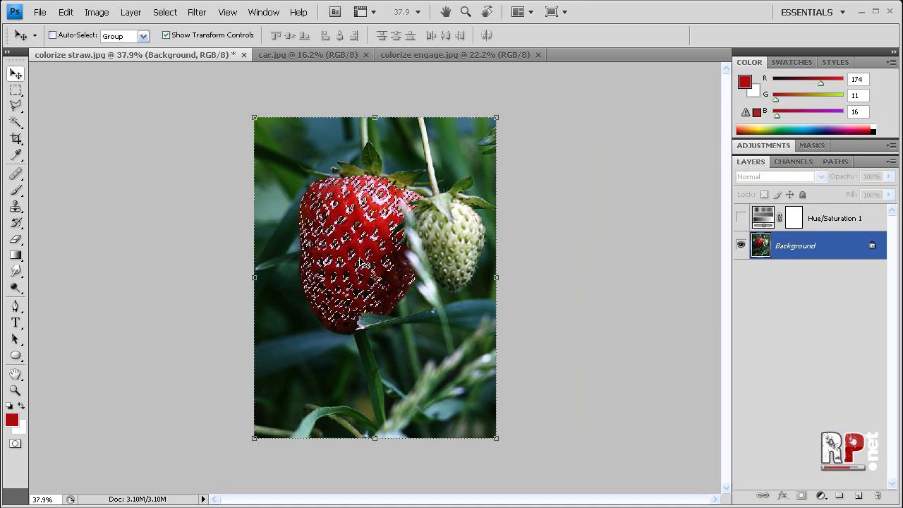
Re-enable the Hue/Saturation 1 layer and target its layer mask.
click(829, 226)
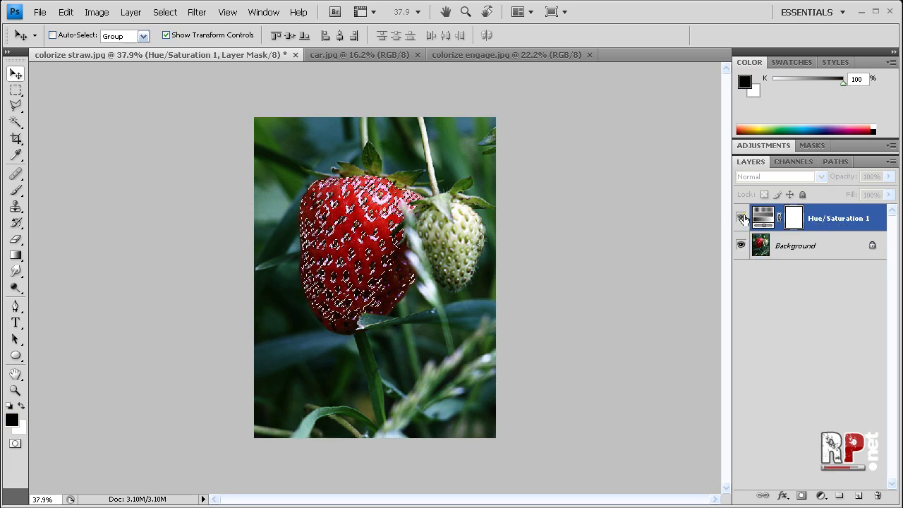
click(741, 217)
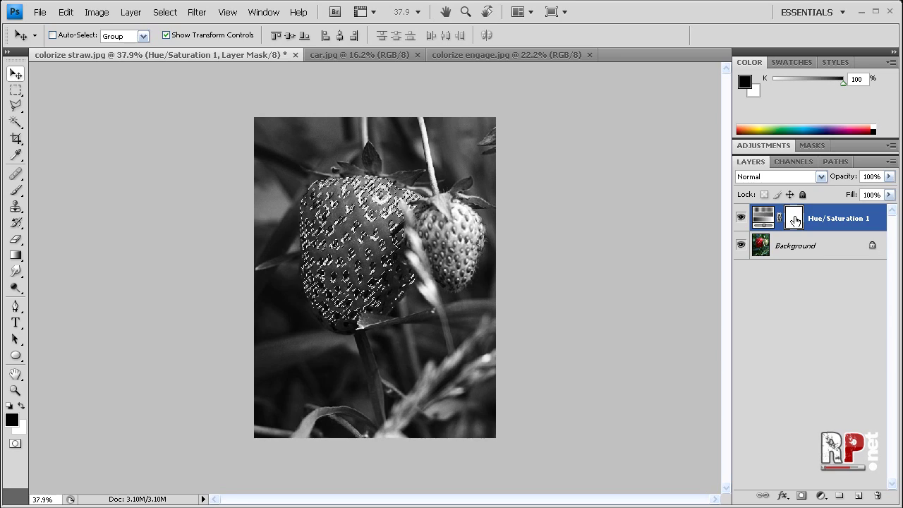
click(795, 220)
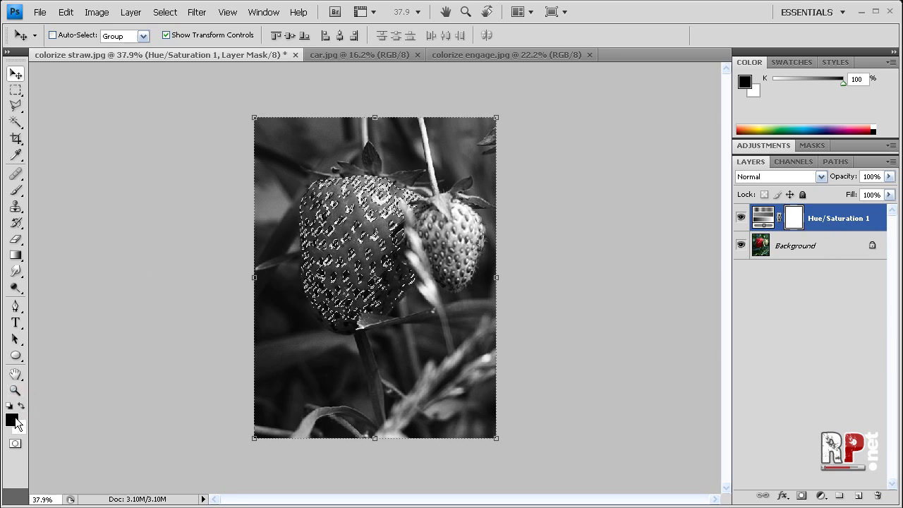
Paint black over the strawberry on the mask with a size-200 brush.
click(15, 191)
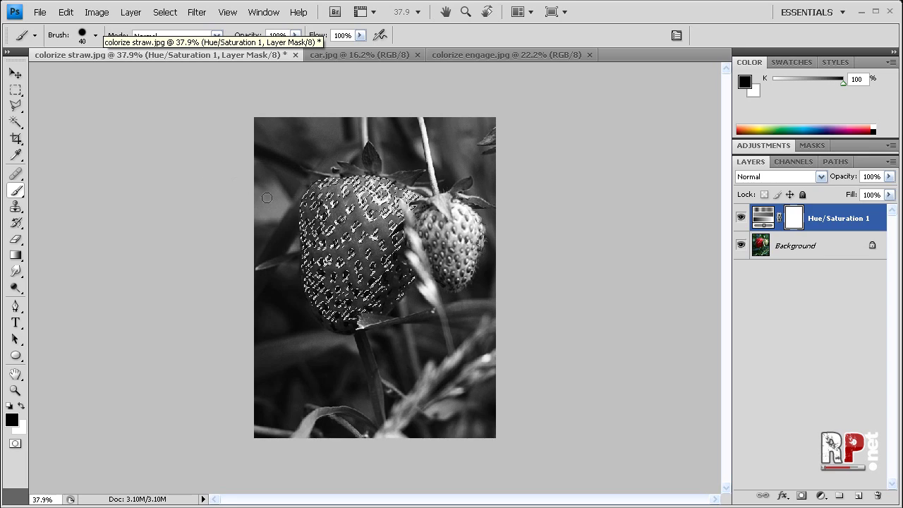
key(bracketright)
key(bracketright)
key(bracketright)
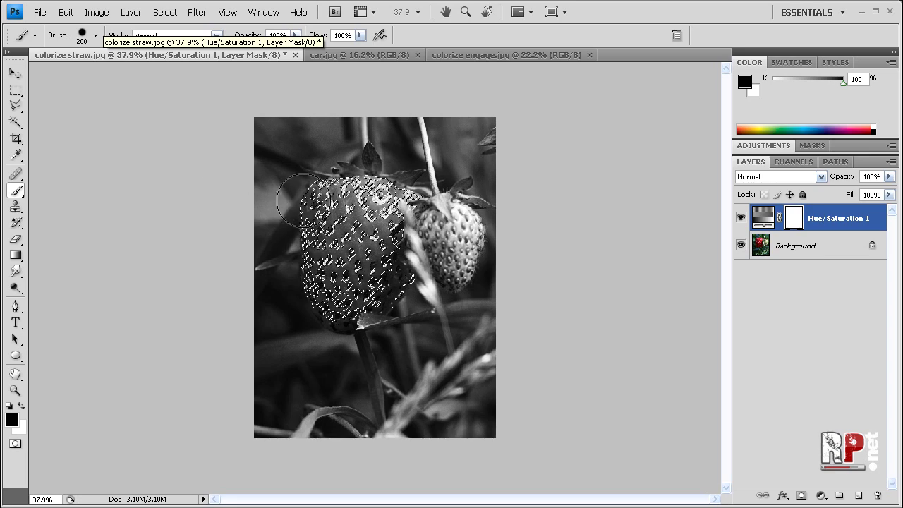
drag(298, 201, 336, 200)
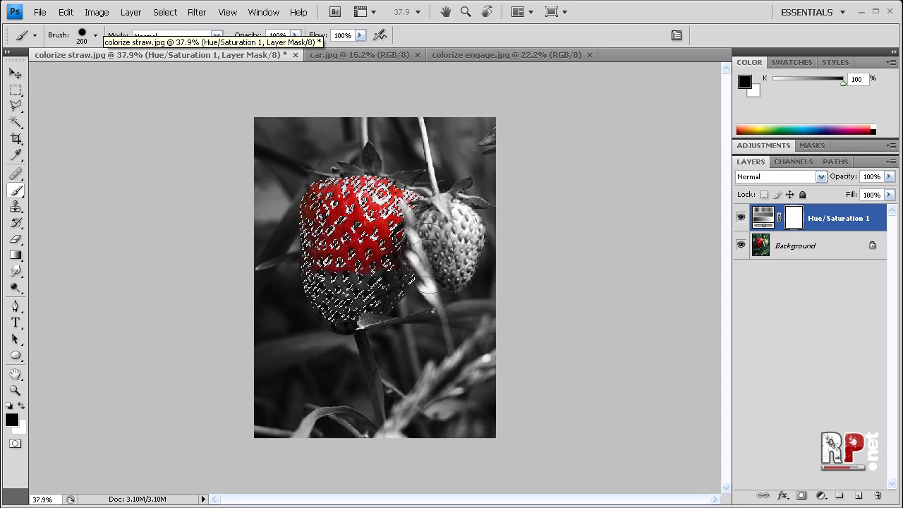
drag(409, 272, 325, 310)
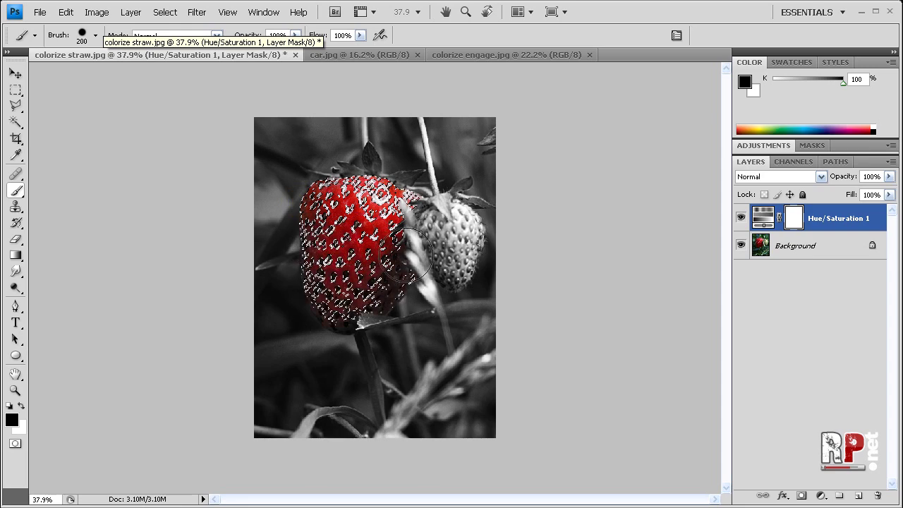
drag(331, 321, 381, 204)
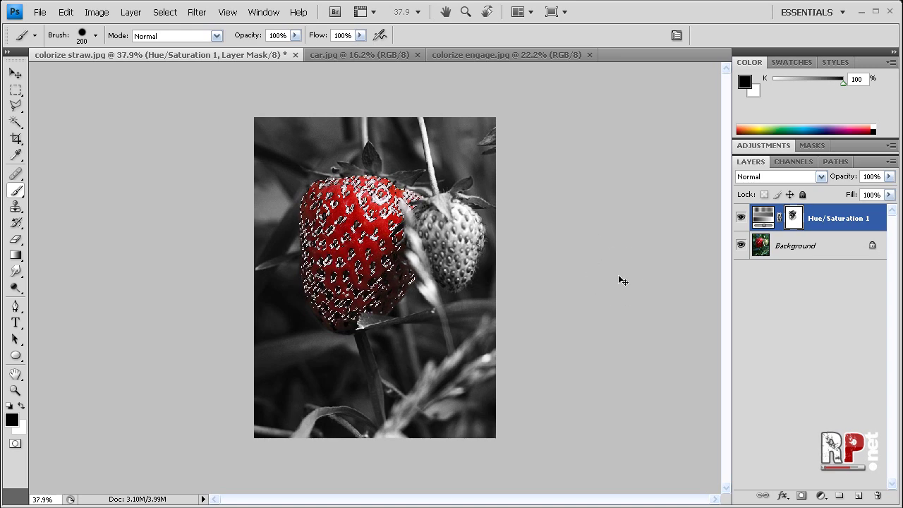
Drop the selection, return to the Move tool and deselect the Hue/Saturation layer.
key(ctrl+d)
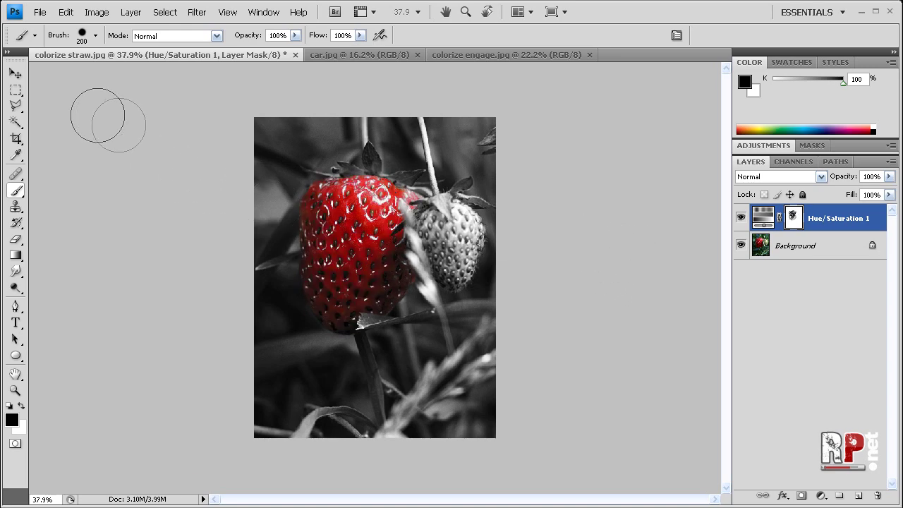
click(16, 74)
click(790, 321)
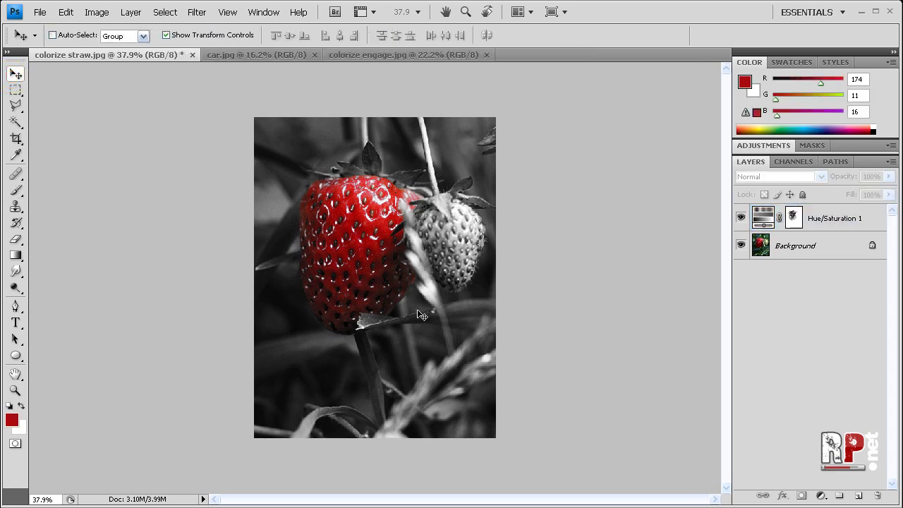
click(265, 56)
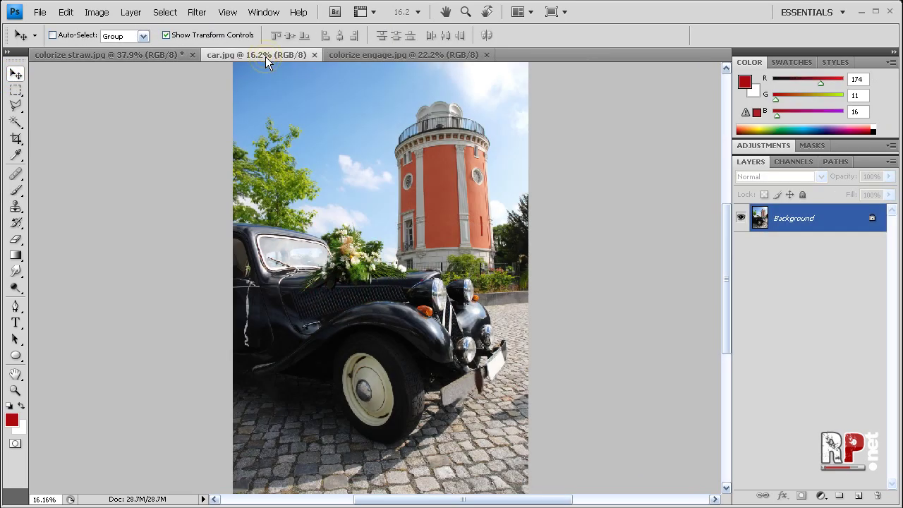
scroll(465, 325, up, 3)
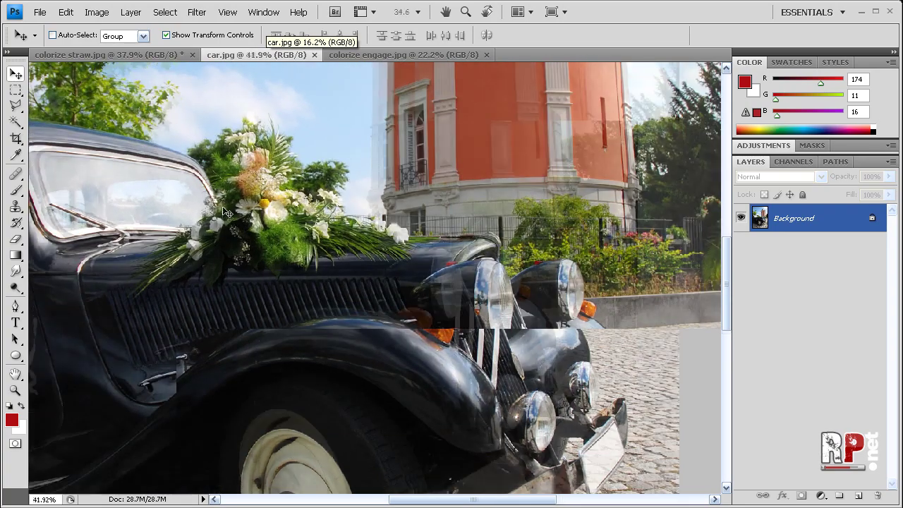
scroll(228, 209, down, 3)
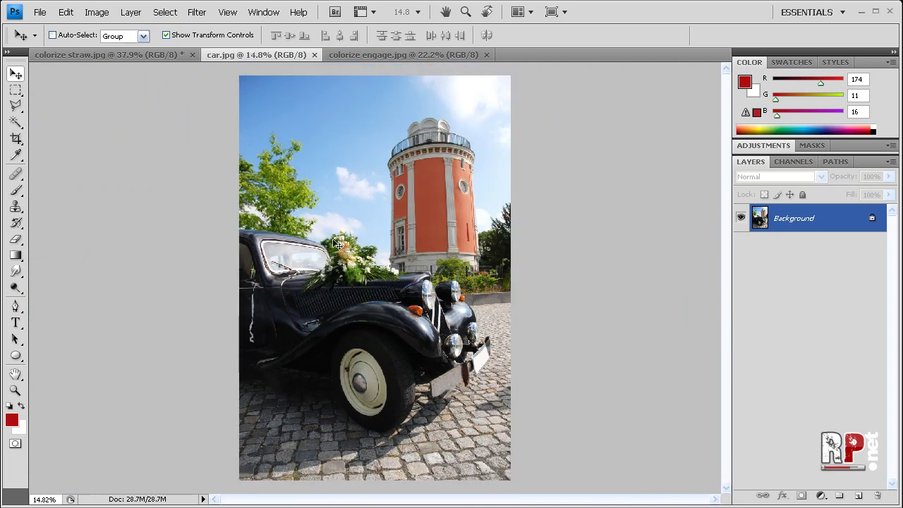
scroll(415, 249, up, 1)
scroll(415, 249, down, 1)
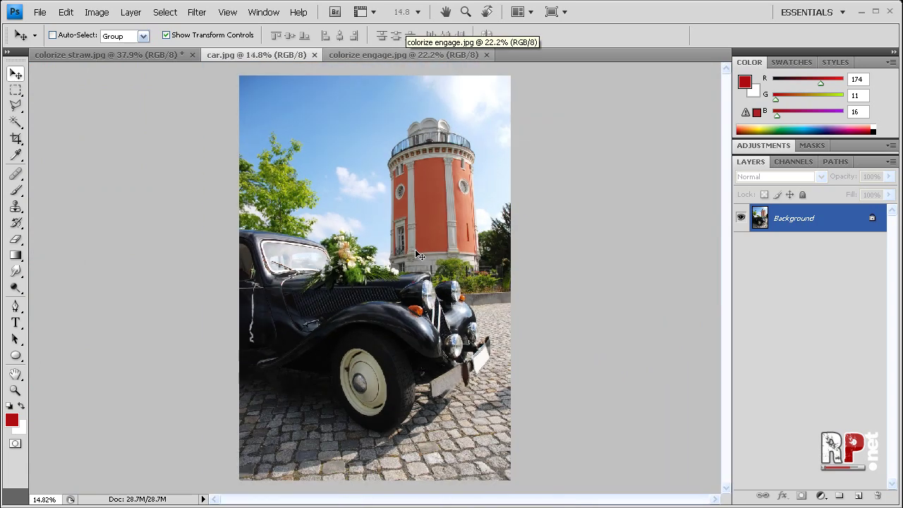
click(164, 12)
click(614, 67)
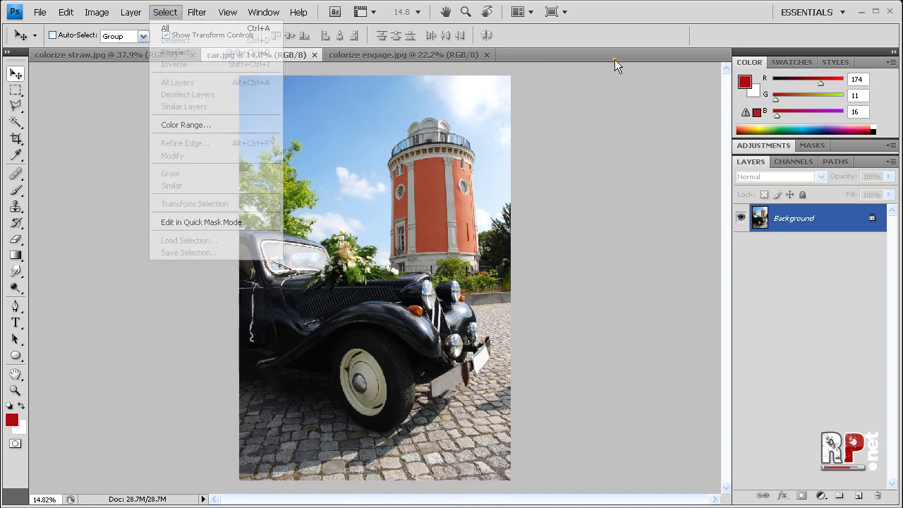
scroll(356, 279, up, 3)
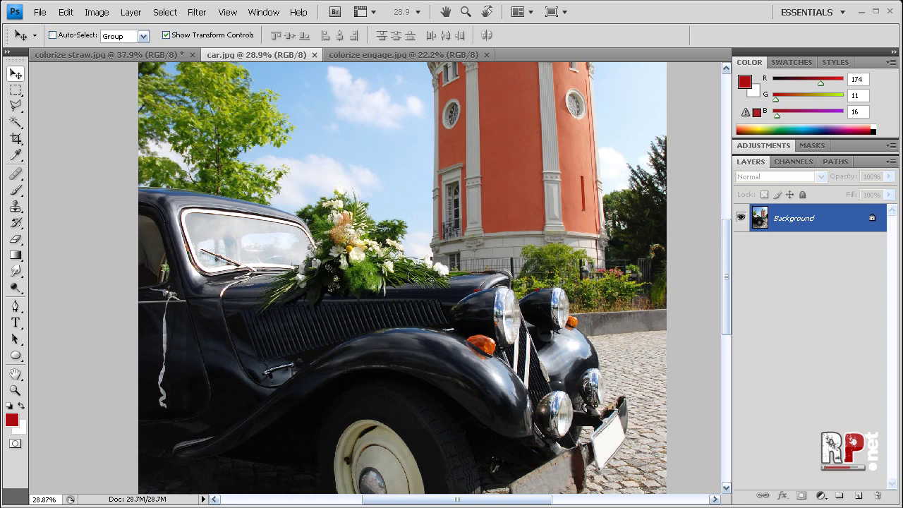
scroll(341, 282, down, 2)
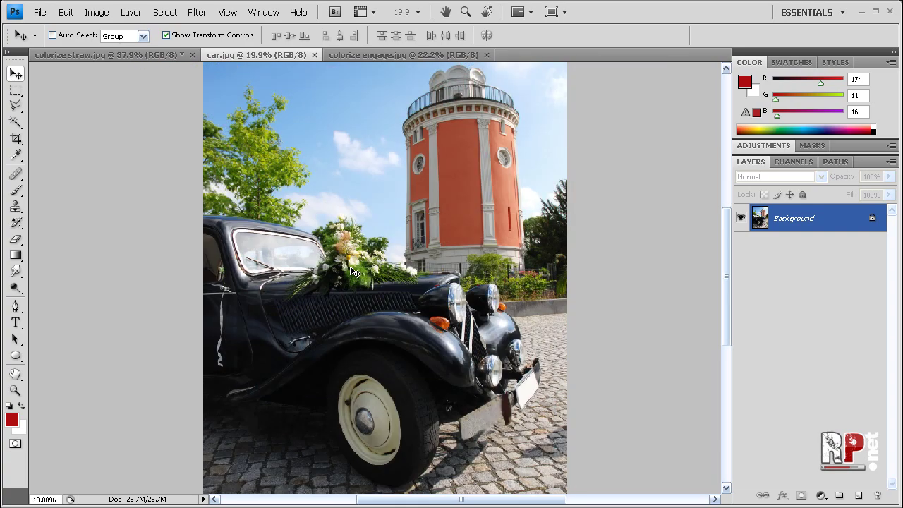
click(820, 497)
Add a Hue/Saturation layer at Saturation -100 to the car photo and target its mask.
click(826, 373)
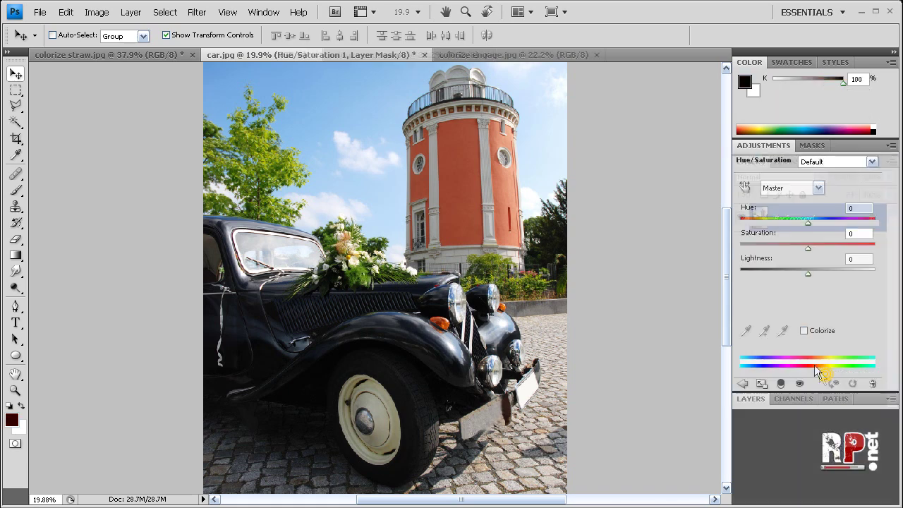
drag(808, 244, 721, 267)
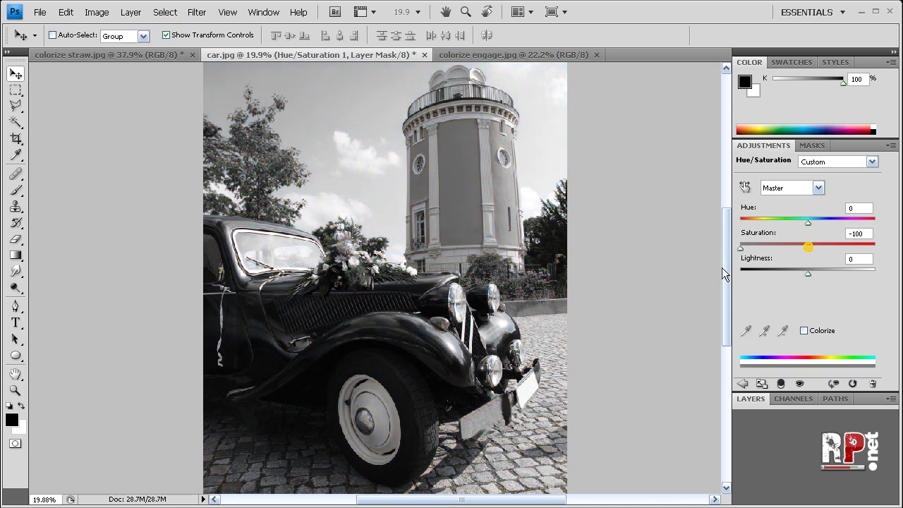
double_click(872, 398)
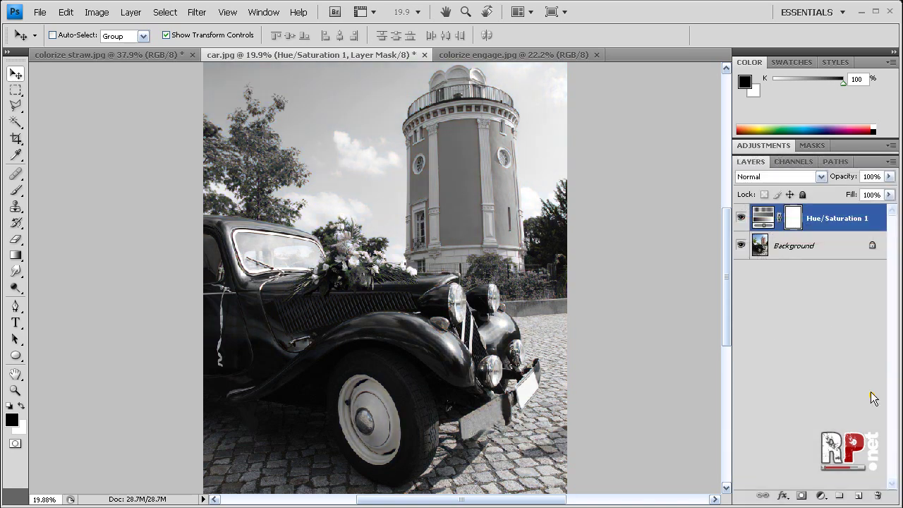
click(792, 224)
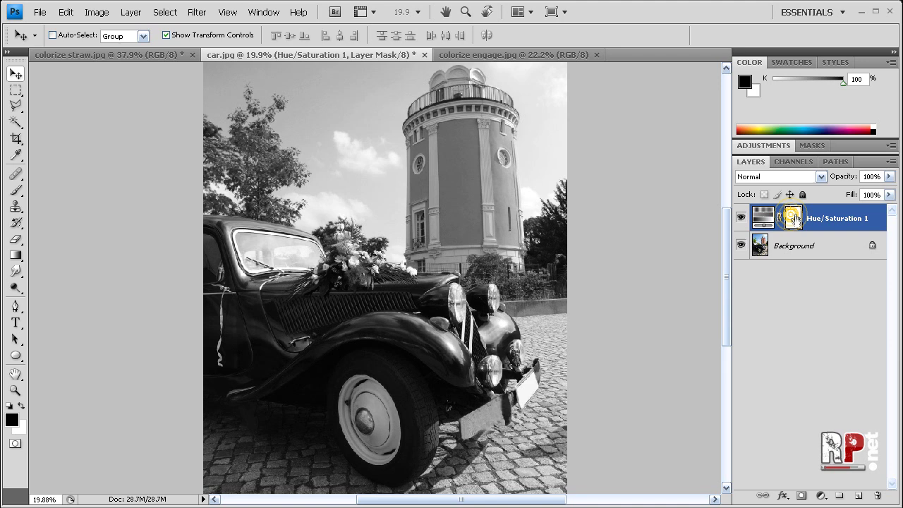
Paint the hood bouquet back to colour with a small black brush, then white over spillover.
click(16, 191)
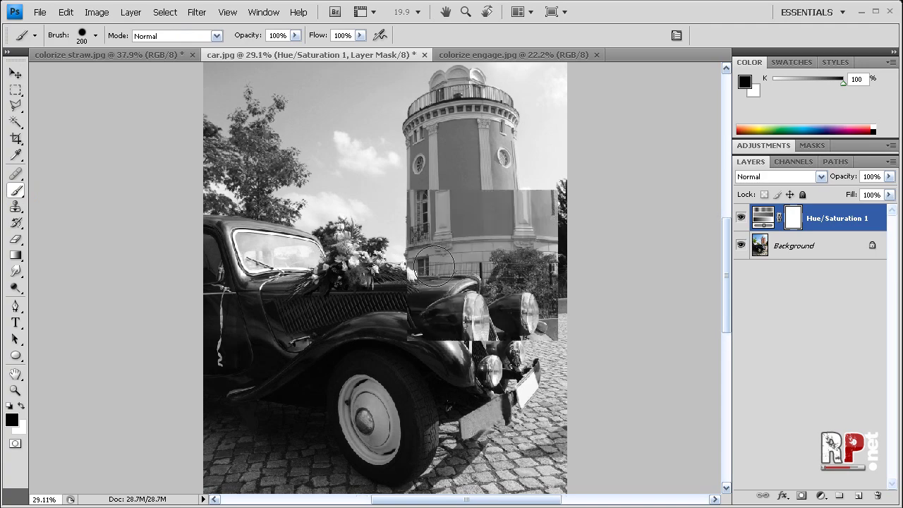
scroll(388, 243, up, 5)
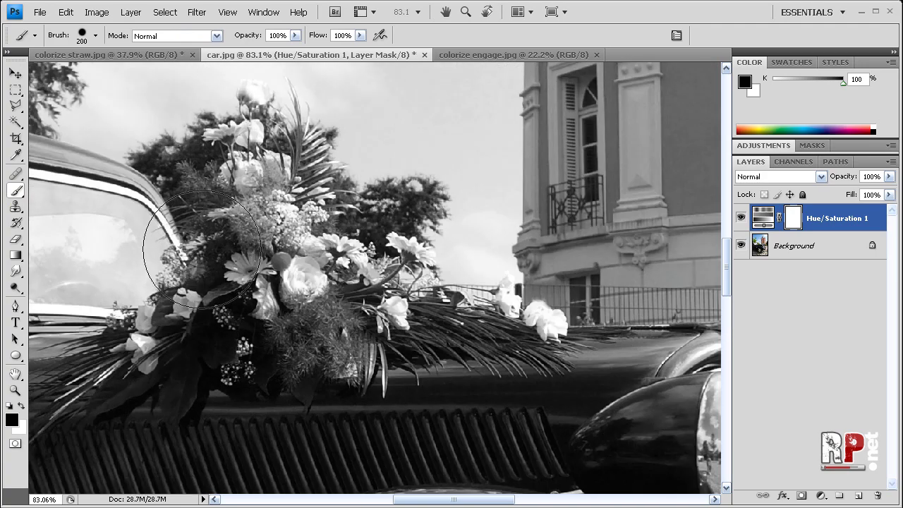
key(bracketleft)
key(bracketleft)
key(bracketleft)
key(bracketleft)
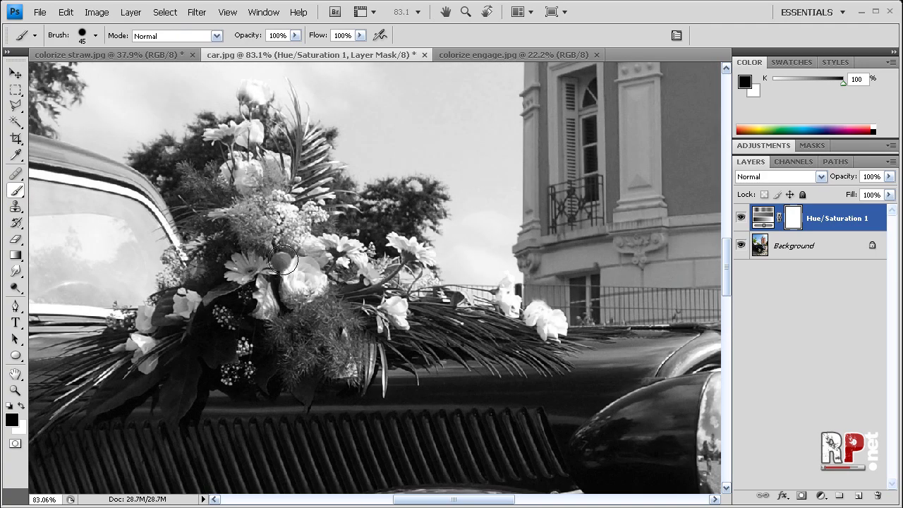
drag(275, 261, 296, 253)
mouse_move(210, 160)
mouse_down()
mouse_move(238, 200)
mouse_move(310, 144)
mouse_move(332, 156)
mouse_move(350, 201)
mouse_move(317, 226)
mouse_move(413, 236)
mouse_move(452, 289)
mouse_move(425, 268)
mouse_move(621, 324)
mouse_move(573, 365)
mouse_move(396, 368)
mouse_move(310, 356)
mouse_up()
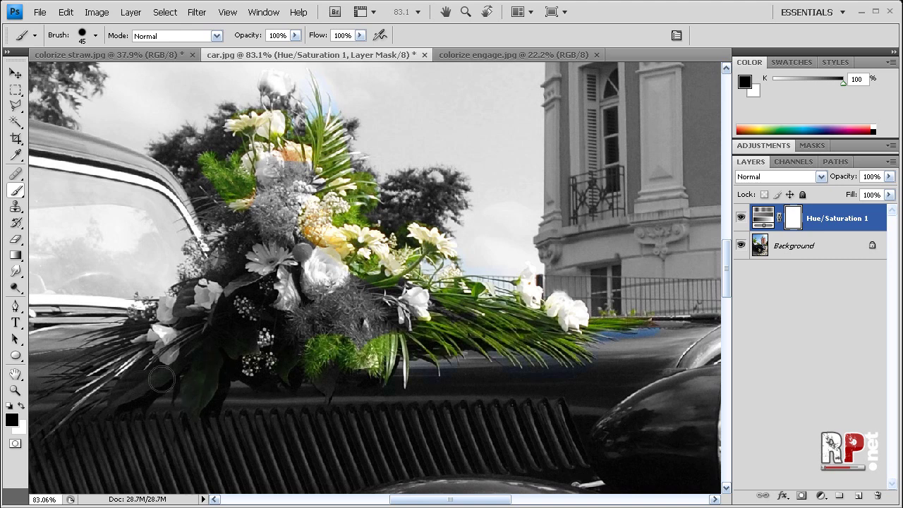
mouse_move(161, 379)
mouse_down()
mouse_move(116, 394)
mouse_move(98, 380)
mouse_move(60, 416)
mouse_up()
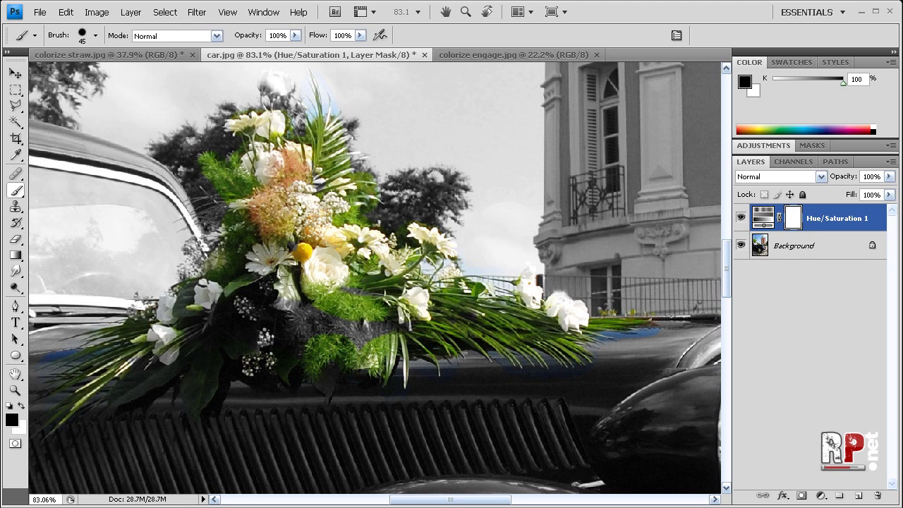
mouse_move(366, 334)
mouse_down()
mouse_move(310, 328)
mouse_move(291, 290)
mouse_up()
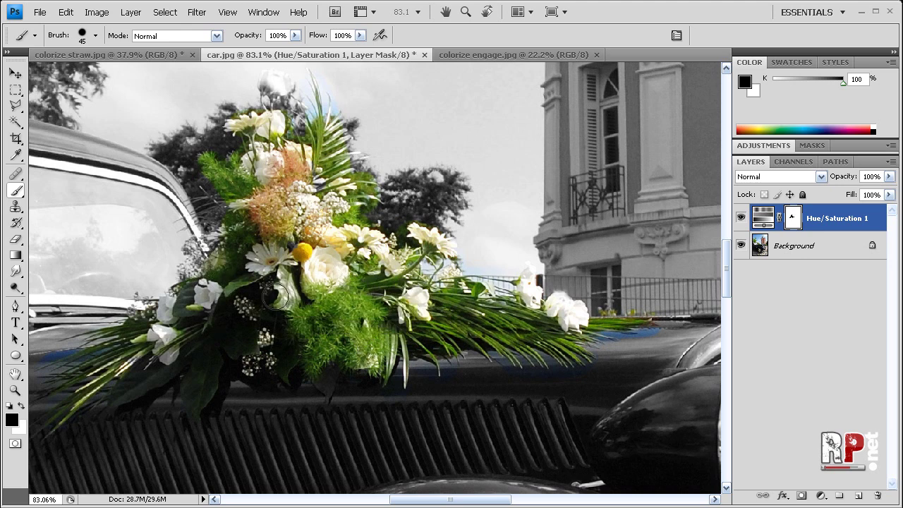
key(x)
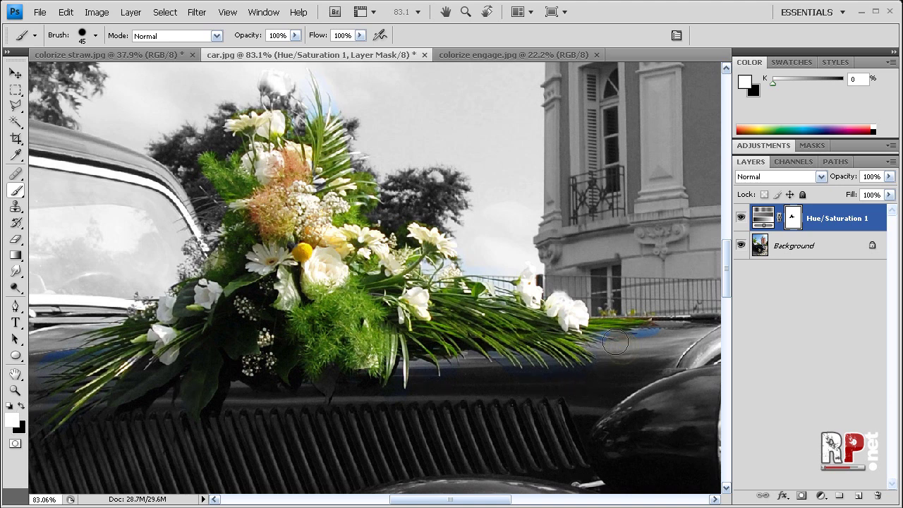
drag(615, 342, 560, 380)
Zoom to 310% on the signal lamp and switch to a smaller black brush.
click(45, 347)
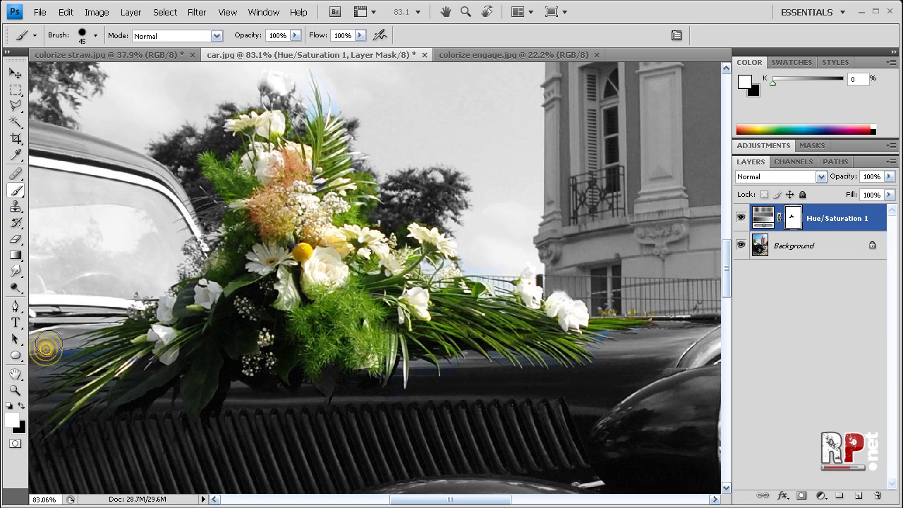
scroll(471, 433, down, 3)
scroll(475, 428, up, 2)
scroll(211, 398, up, 3)
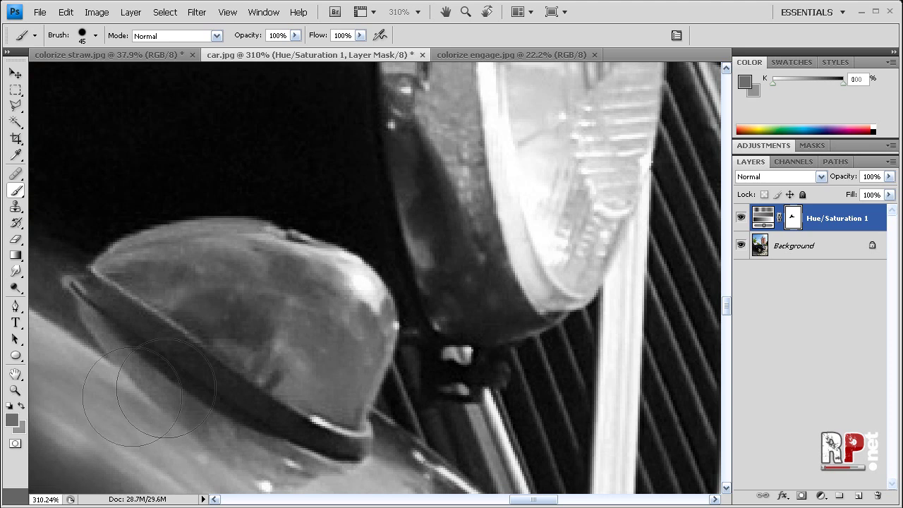
key(x)
key(bracketleft)
key(bracketleft)
key(bracketleft)
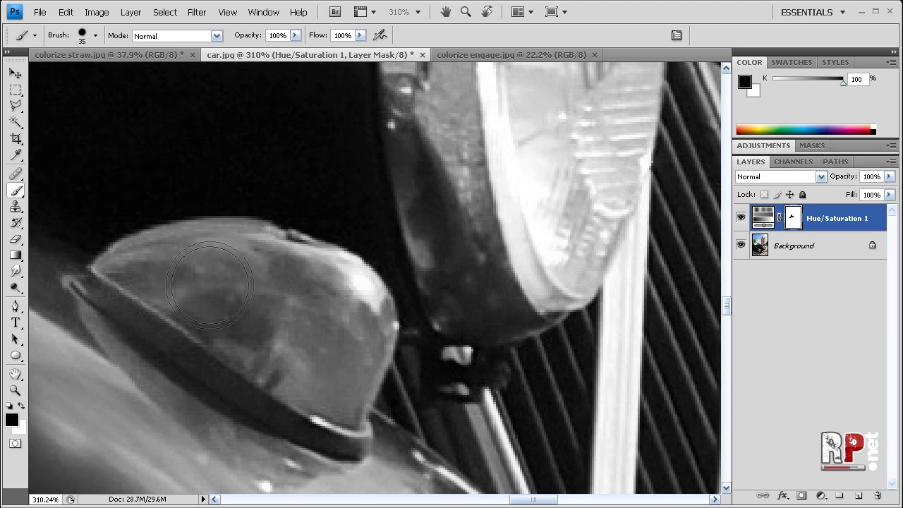
Paint over the turn-signal lamps on the mask to restore their orange.
drag(128, 254, 191, 236)
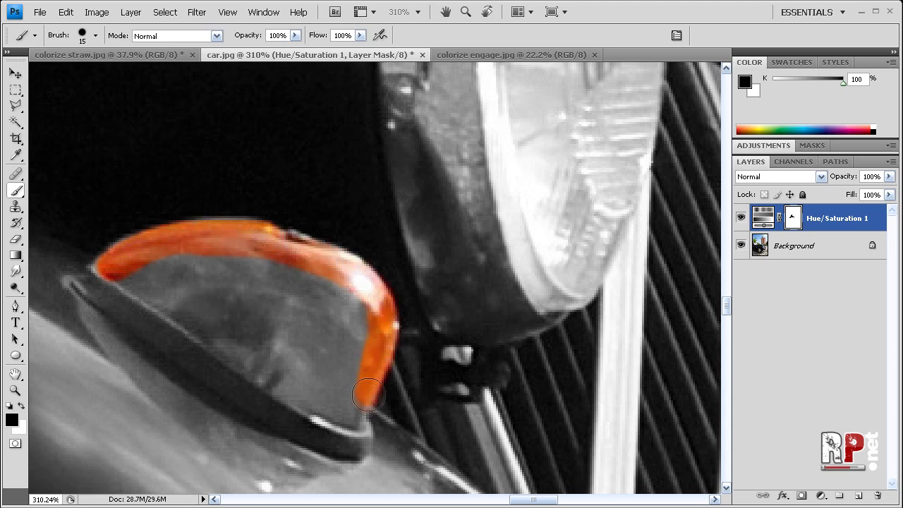
drag(348, 418, 191, 327)
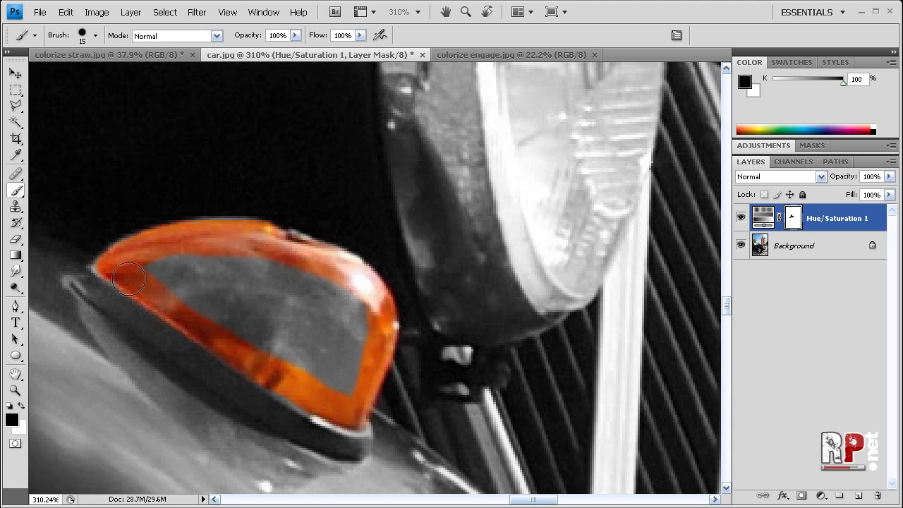
drag(128, 279, 305, 372)
drag(357, 361, 244, 268)
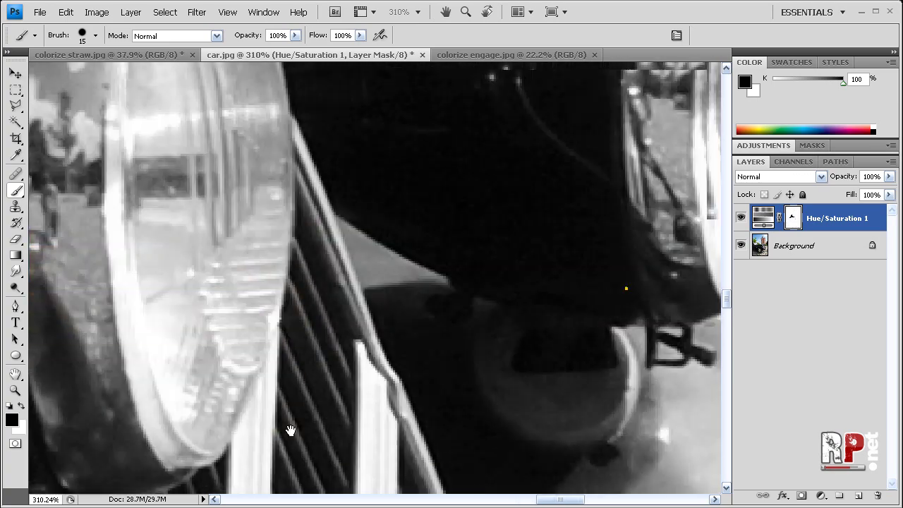
mouse_move(350, 347)
mouse_down()
mouse_move(365, 334)
mouse_move(332, 321)
mouse_move(395, 381)
mouse_move(363, 351)
mouse_up()
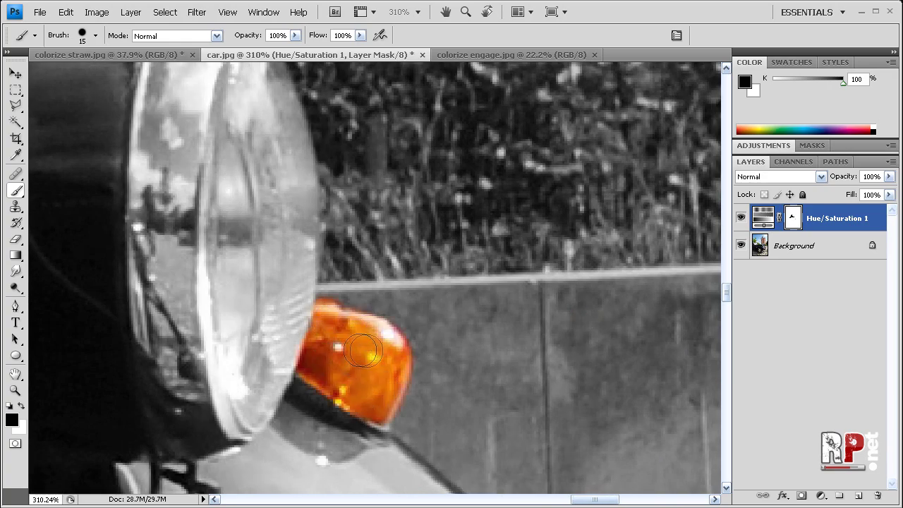
scroll(363, 351, down, 5)
scroll(352, 339, down, 2)
scroll(335, 324, down, 3)
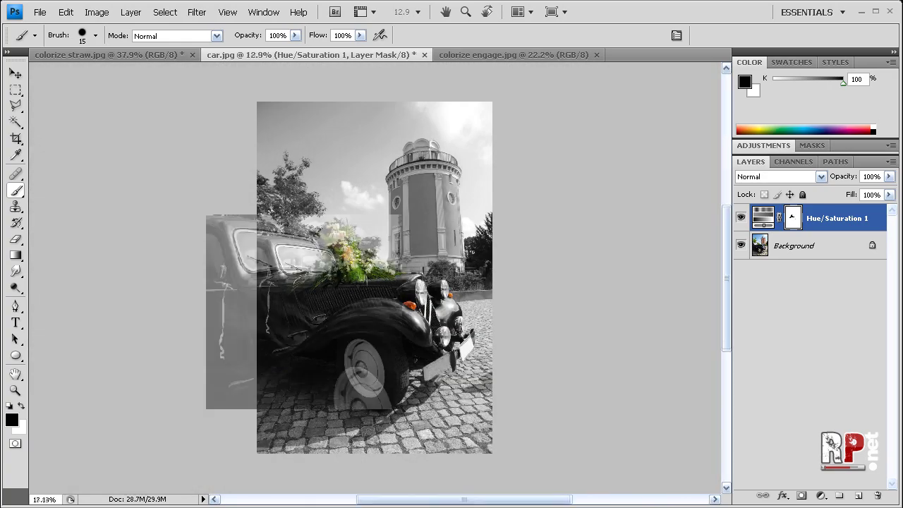
scroll(470, 231, up, 1)
scroll(470, 231, up, 1)
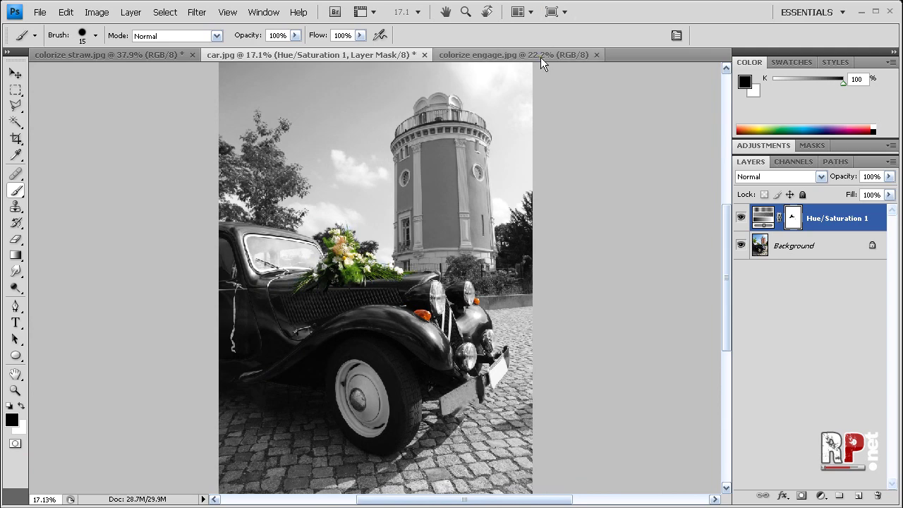